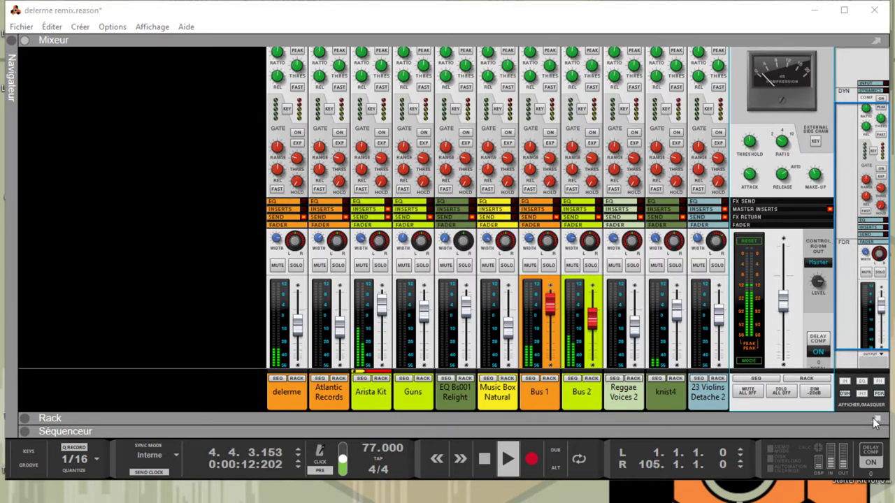
Maximize the song window and switch the view from the mixer to the full-size rack
{"action": "left_click", "coordinate": [610, 23]}
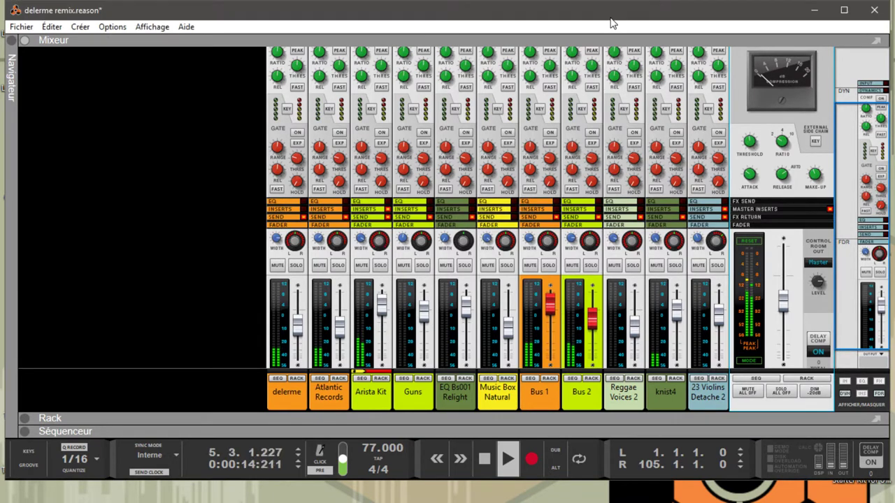
{"action": "left_click", "coordinate": [842, 11]}
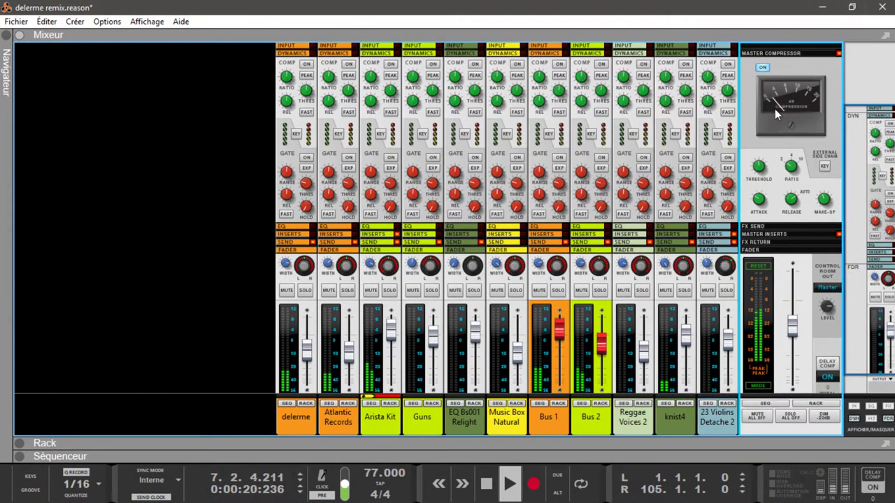
{"action": "key", "text": "F7"}
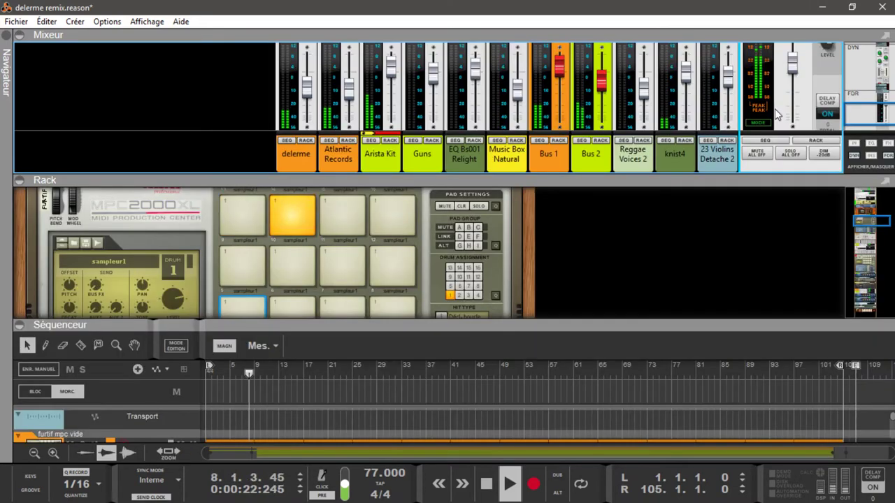
{"action": "key", "text": "F6"}
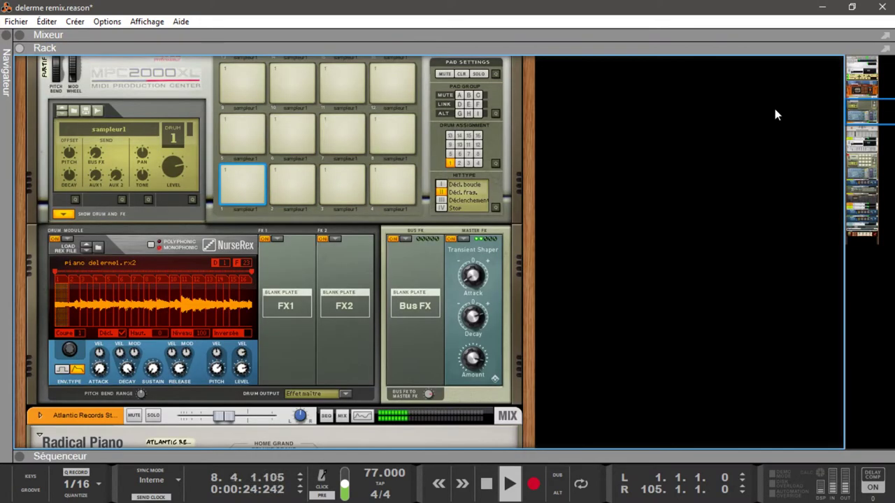
Open the Overtone plugin in the master insert effects to examine its EQ settings, and close its window
{"action": "left_click_drag", "start_coordinate": [854, 111], "coordinate": [841, 73]}
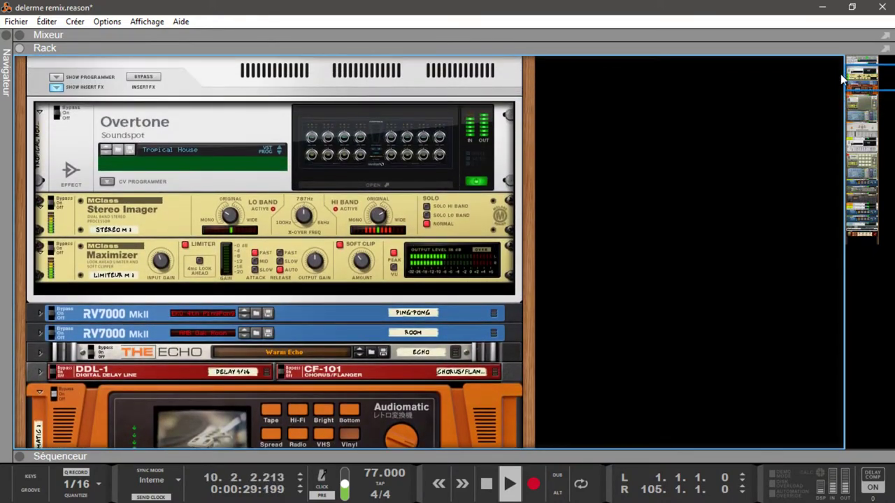
{"action": "left_click", "coordinate": [392, 186]}
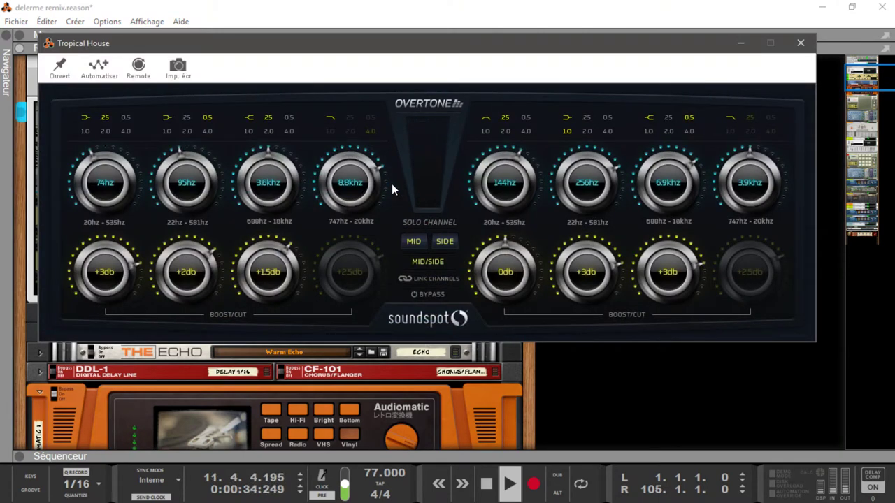
{"action": "left_click", "coordinate": [801, 44]}
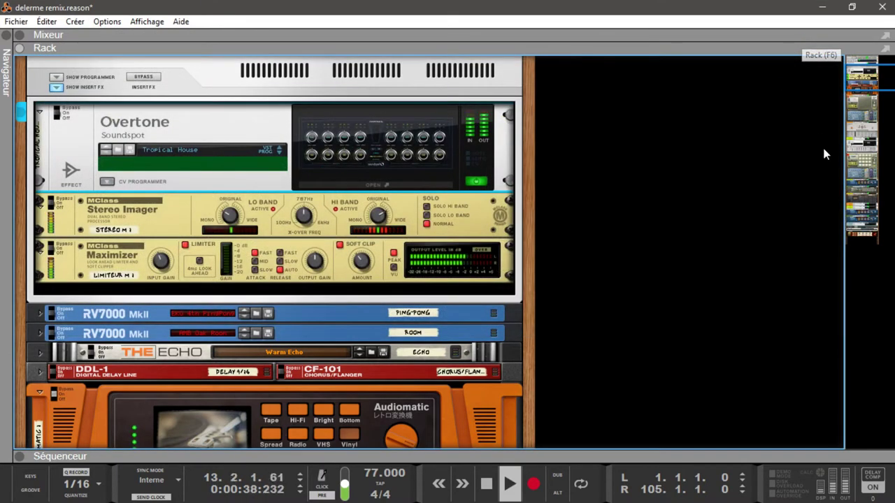
Check the pad drum assignments of the "furtif mpc vide" Kong in quick edit mode, and leave that mode
{"action": "left_click_drag", "start_coordinate": [865, 88], "coordinate": [873, 105]}
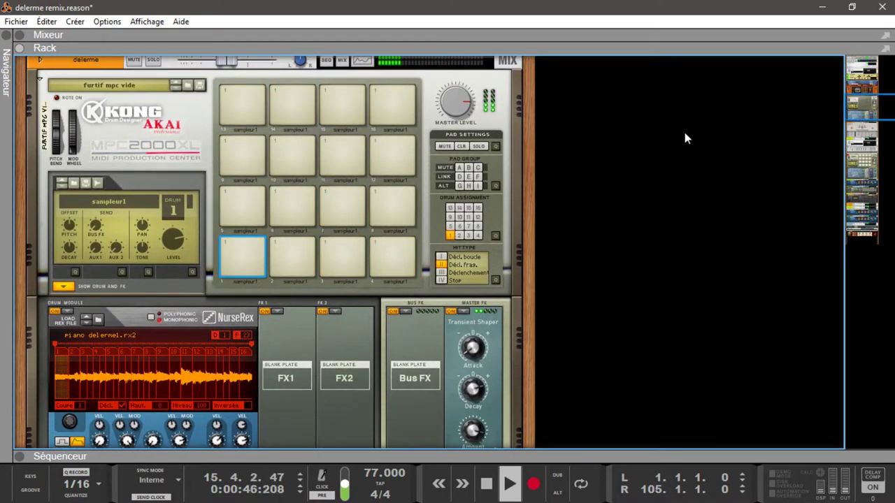
{"action": "left_click", "coordinate": [496, 237]}
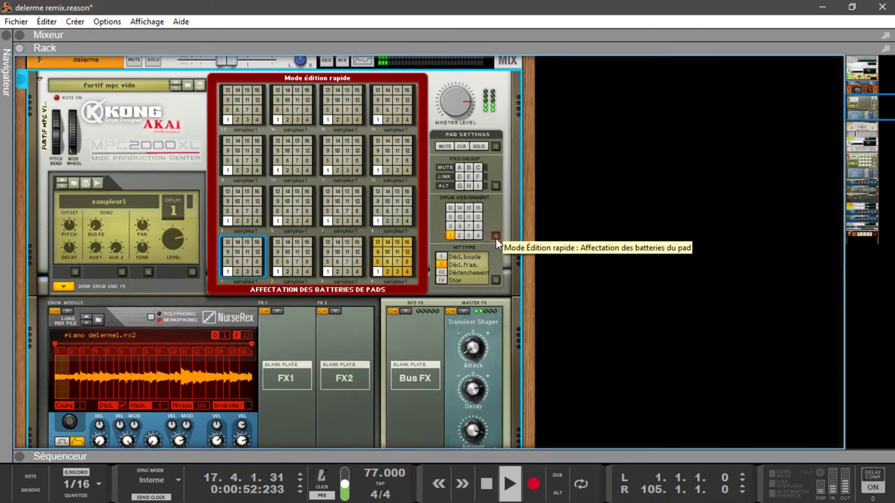
{"action": "left_click", "coordinate": [496, 236]}
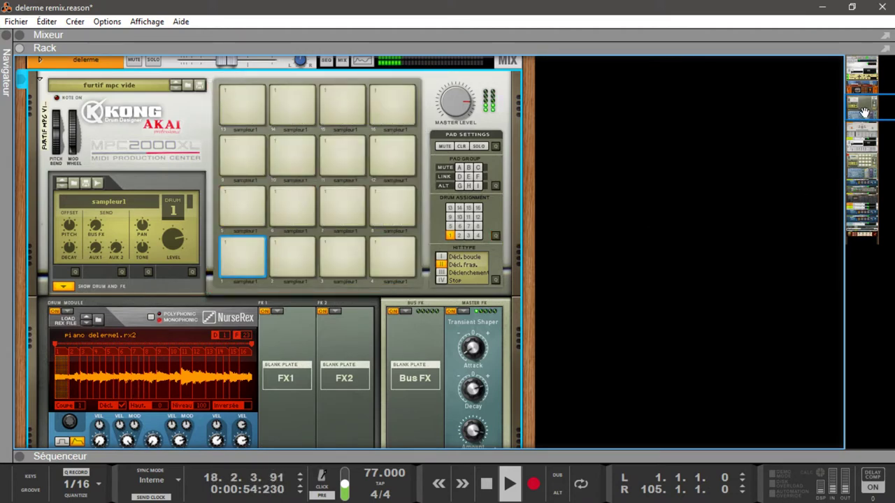
Open the Kickbox plugin on the Arista Kit channel to examine its settings, and close its window
{"action": "left_click_drag", "start_coordinate": [864, 112], "coordinate": [876, 145]}
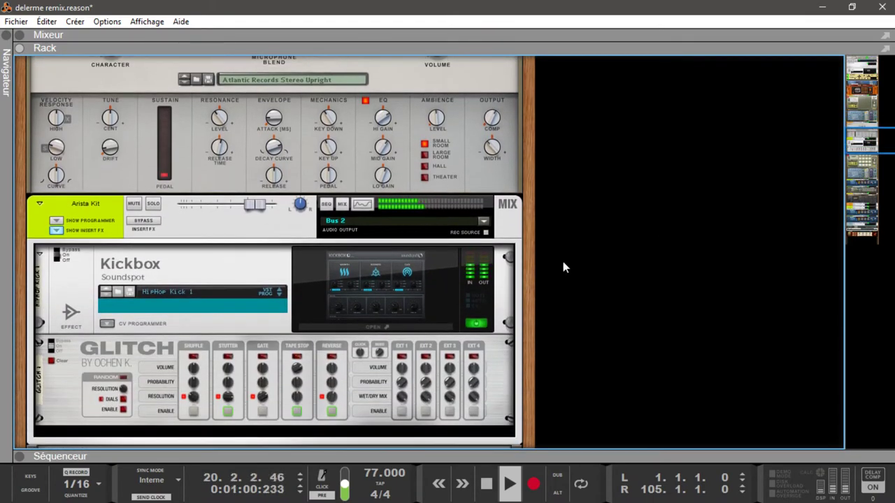
{"action": "left_click", "coordinate": [375, 327]}
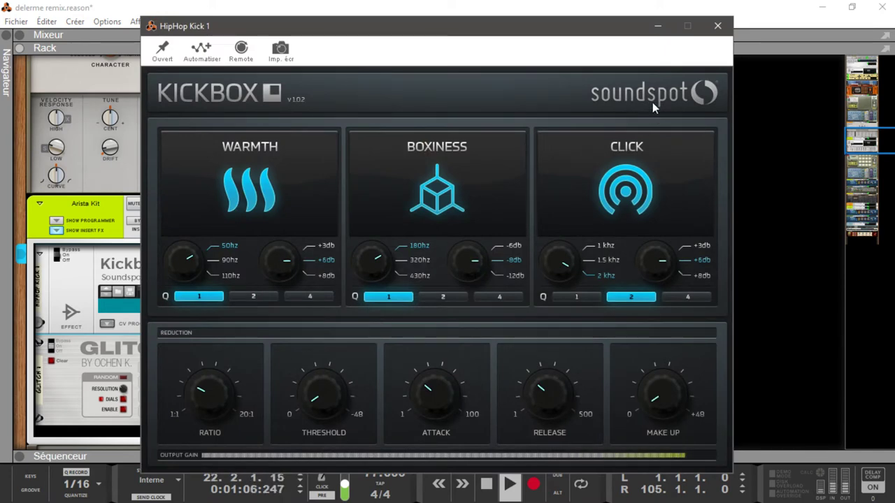
{"action": "left_click", "coordinate": [717, 26]}
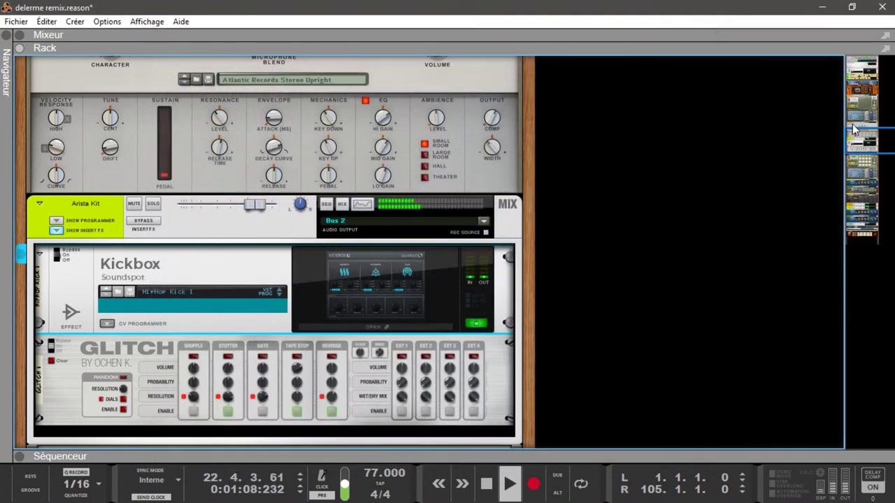
Unfold the Gain, Trance Gate and DD AutoPan devices in the 23 Violins channel's insert effects
{"action": "left_click_drag", "start_coordinate": [852, 124], "coordinate": [874, 168]}
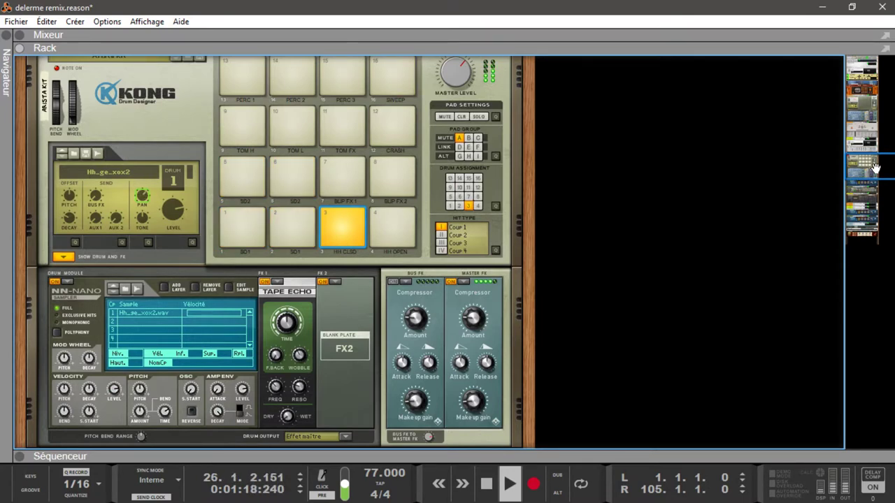
{"action": "left_click_drag", "start_coordinate": [875, 168], "coordinate": [864, 228]}
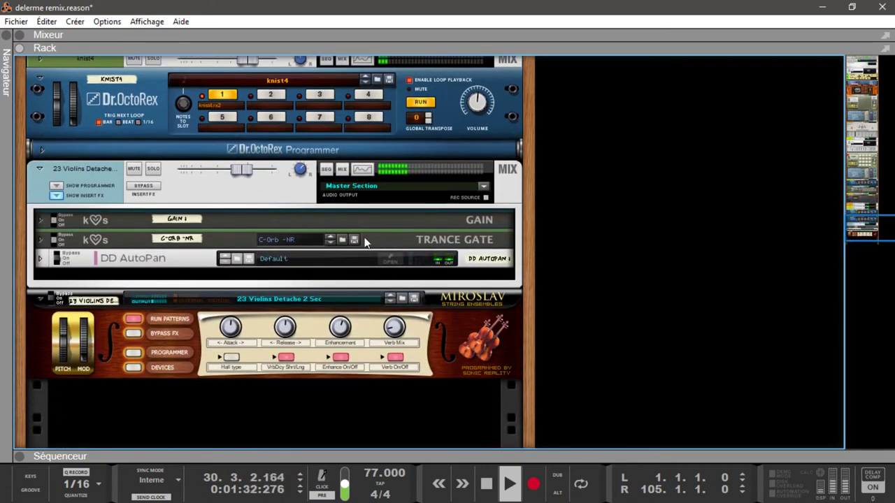
{"action": "left_click", "coordinate": [44, 222]}
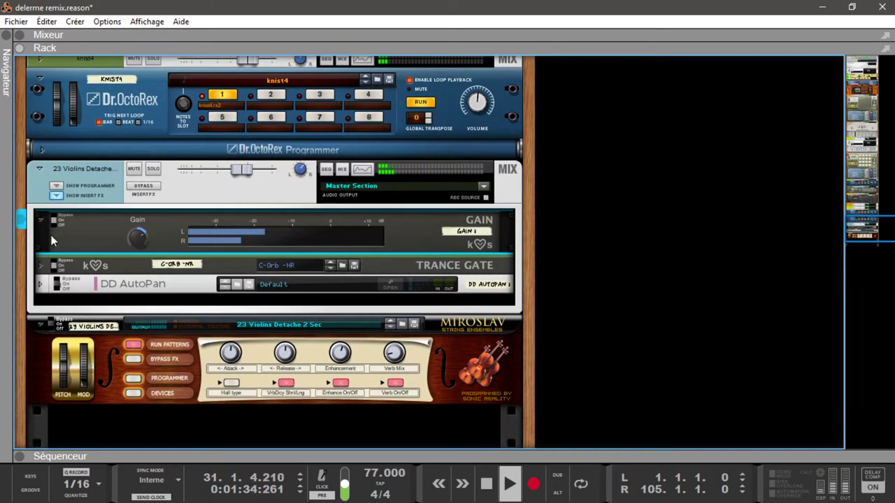
{"action": "left_click", "coordinate": [40, 266]}
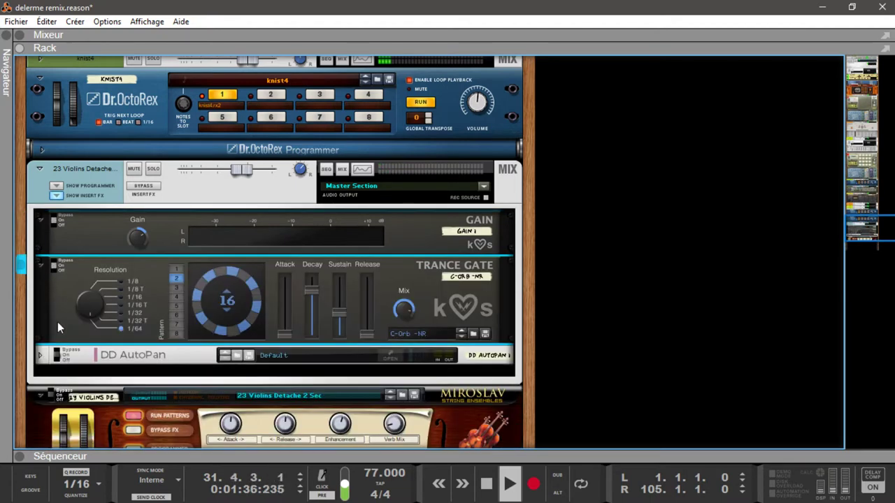
{"action": "left_click", "coordinate": [41, 355]}
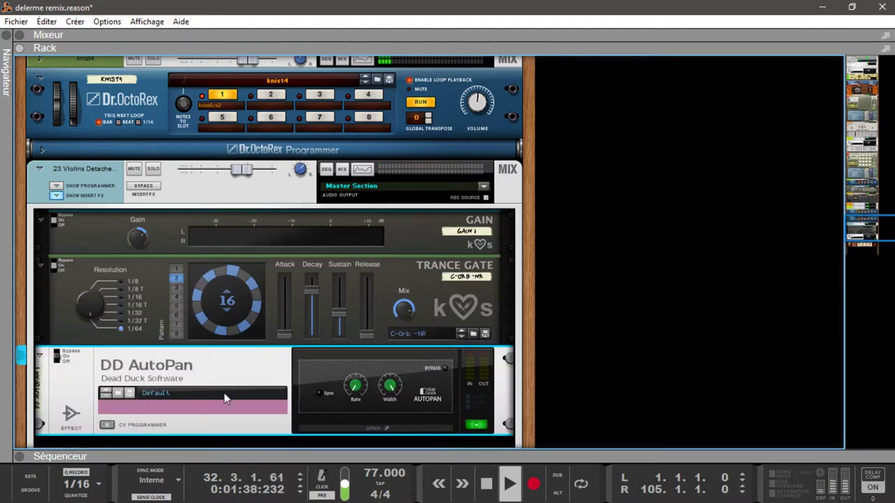
Open the DD AutoPan plugin to examine its Rate and Width controls, and close its window in the mixer view
{"action": "left_click", "coordinate": [324, 425]}
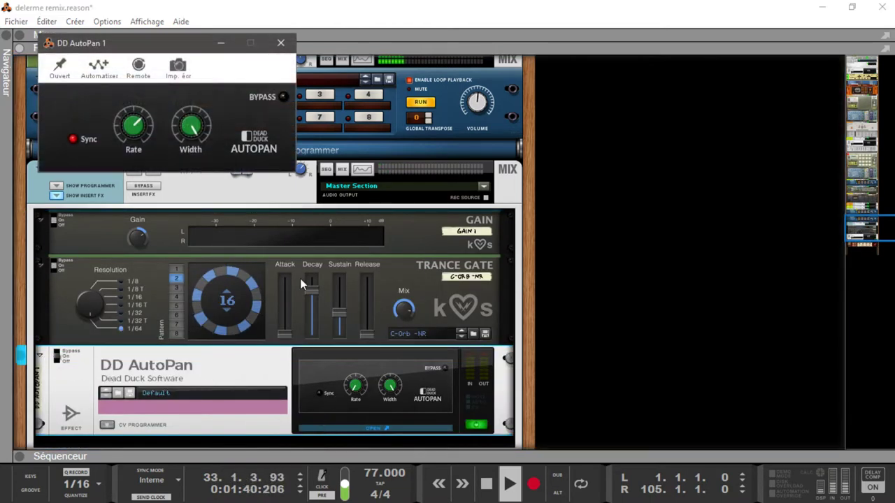
{"action": "left_click_drag", "start_coordinate": [185, 42], "coordinate": [304, 102]}
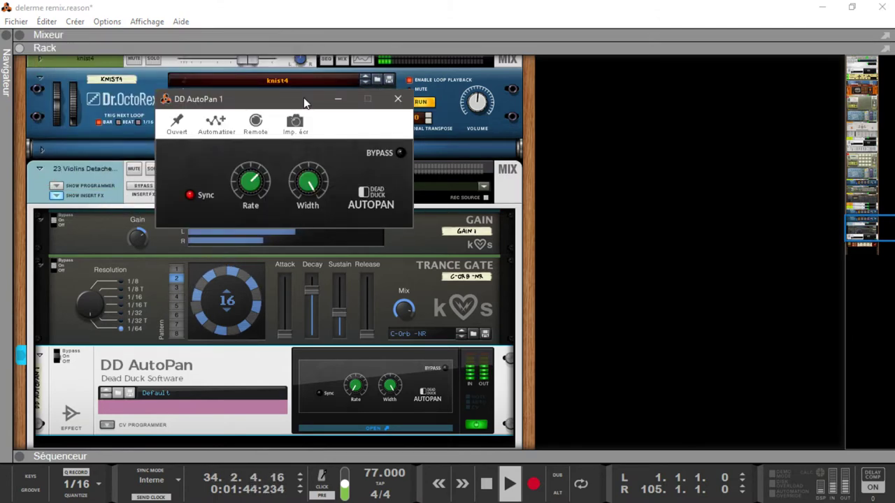
{"action": "key", "text": "F5"}
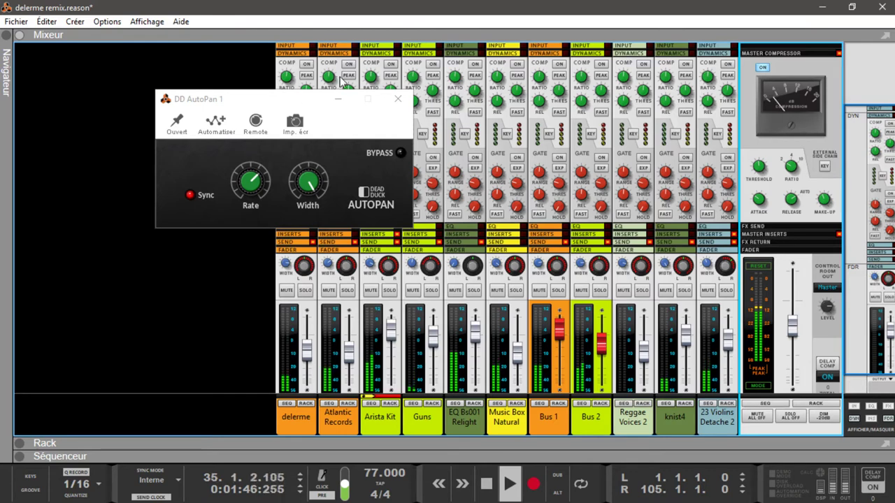
{"action": "left_click", "coordinate": [394, 106]}
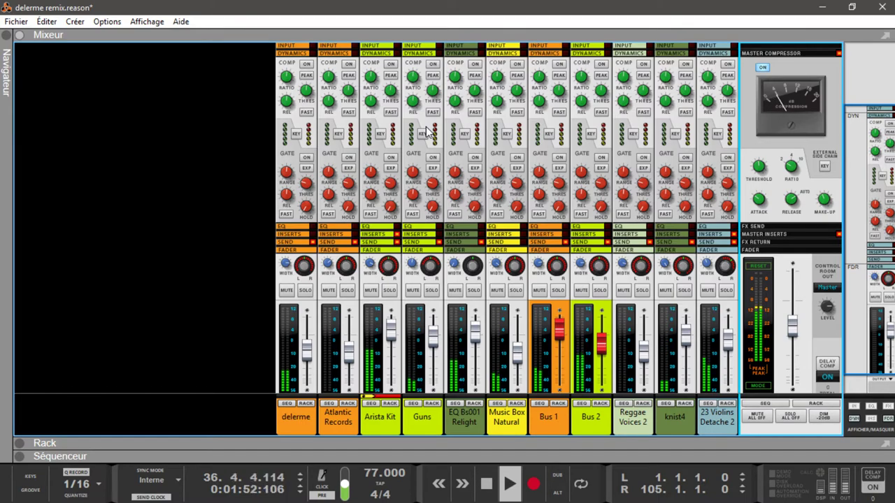
Show the sequencer full size to examine the song's track arrangement
{"action": "key", "text": "F7"}
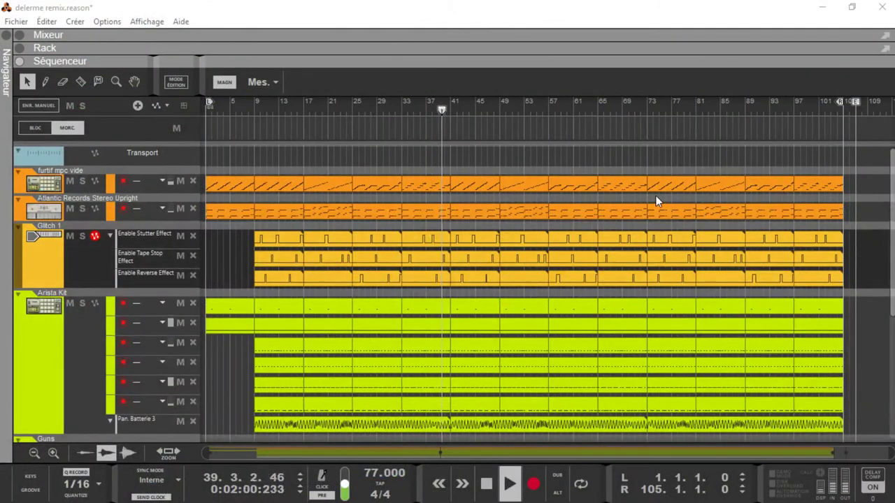
{"action": "left_click", "coordinate": [563, 77]}
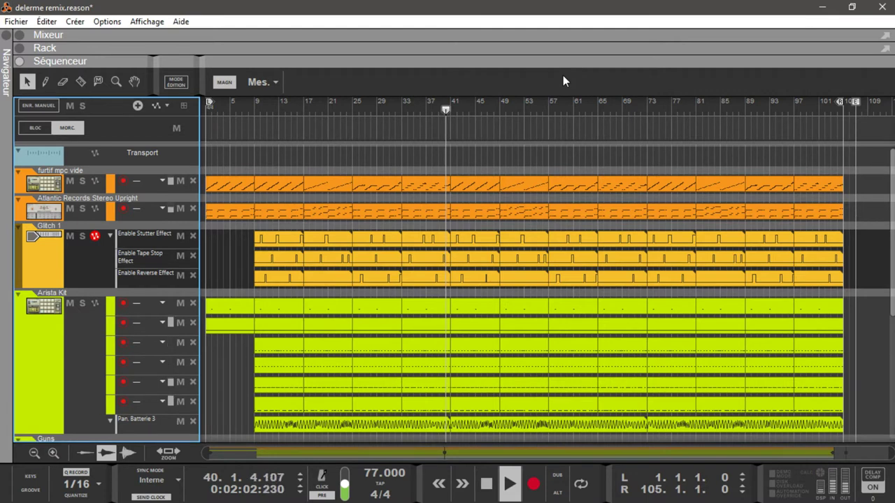
Return to the rack and examine its devices one by one, from the 23 Violins instrument up to the Arista Kit's Glitch effect
{"action": "key", "text": "F6"}
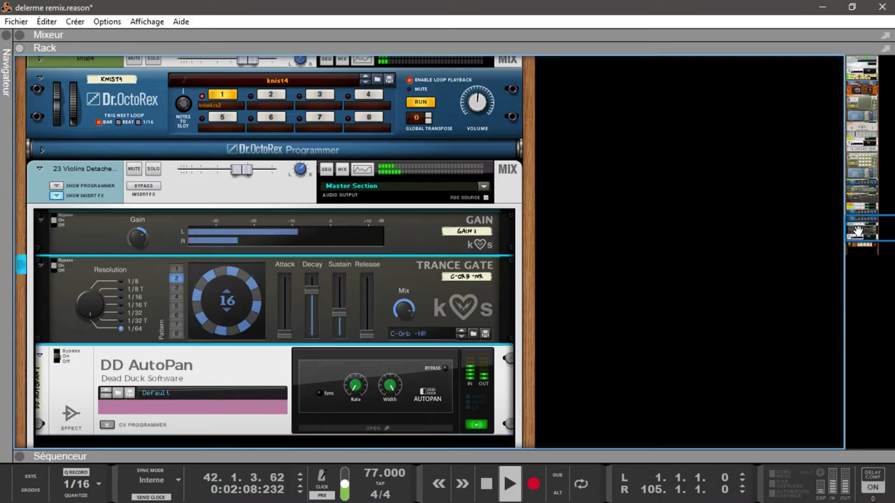
{"action": "scroll", "coordinate": [857, 231], "scroll_direction": "down", "scroll_amount": 3}
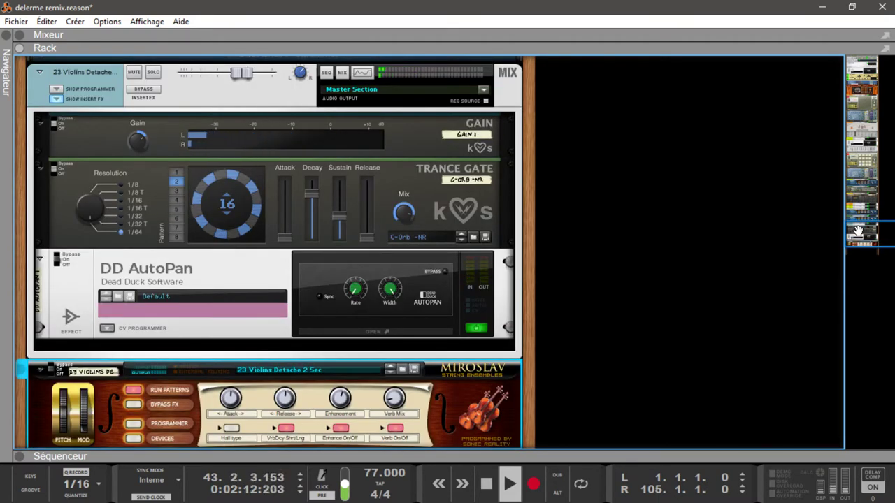
{"action": "key", "text": "Up"}
{"action": "key", "text": "Down"}
{"action": "key", "text": "Up"}
{"action": "key", "text": "Up"}
{"action": "key", "text": "Up"}
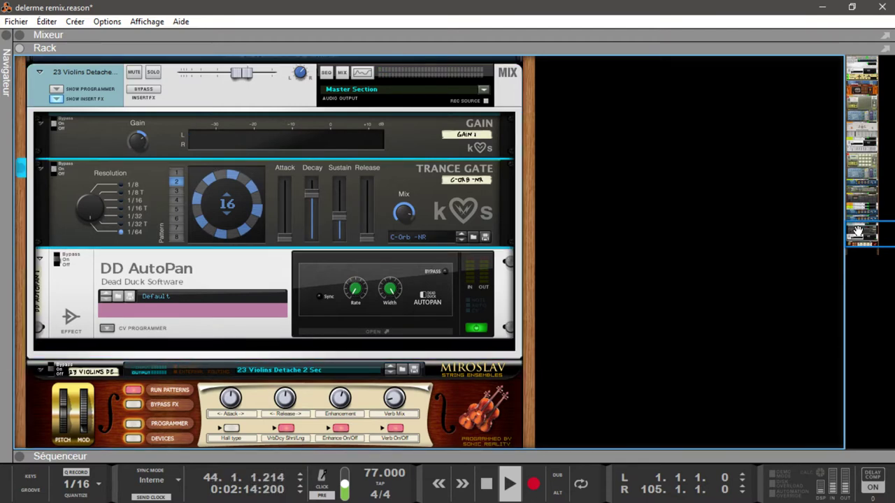
{"action": "key", "text": "Up"}
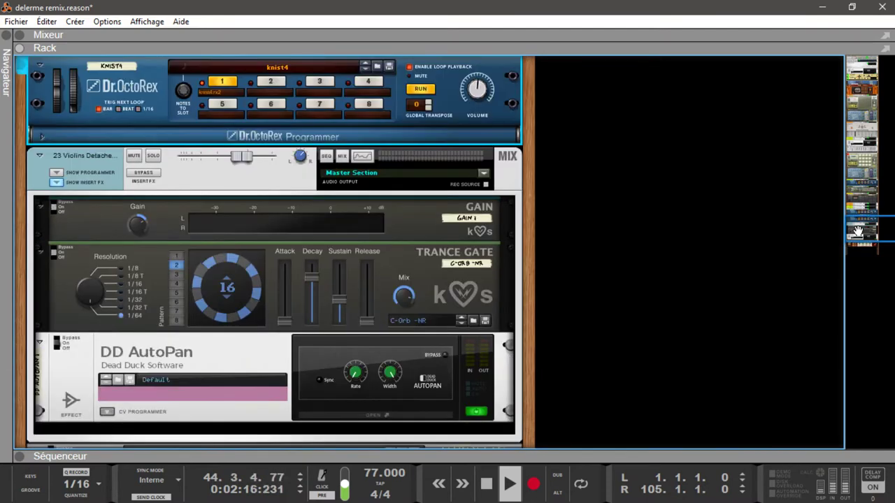
{"action": "key", "text": "Up"}
{"action": "key", "text": "Up"}
{"action": "key", "text": "Up"}
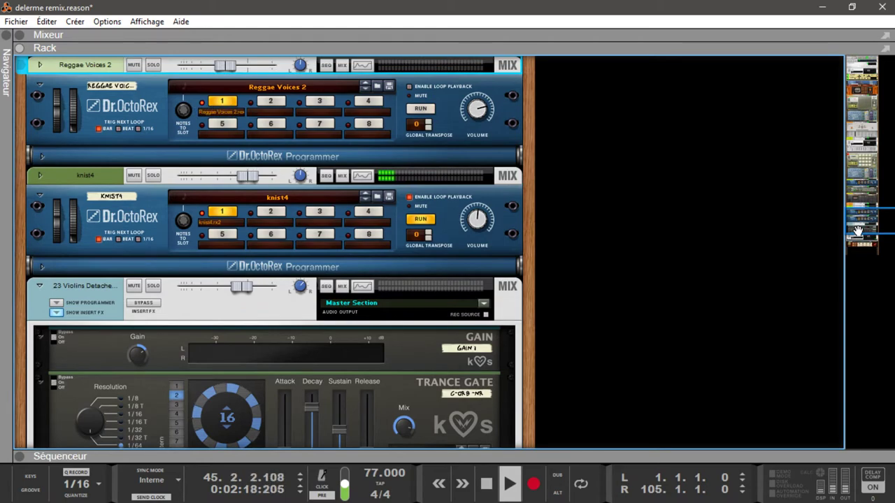
{"action": "key", "text": "Up"}
{"action": "key", "text": "Up"}
{"action": "key", "text": "Up"}
{"action": "key", "text": "Up"}
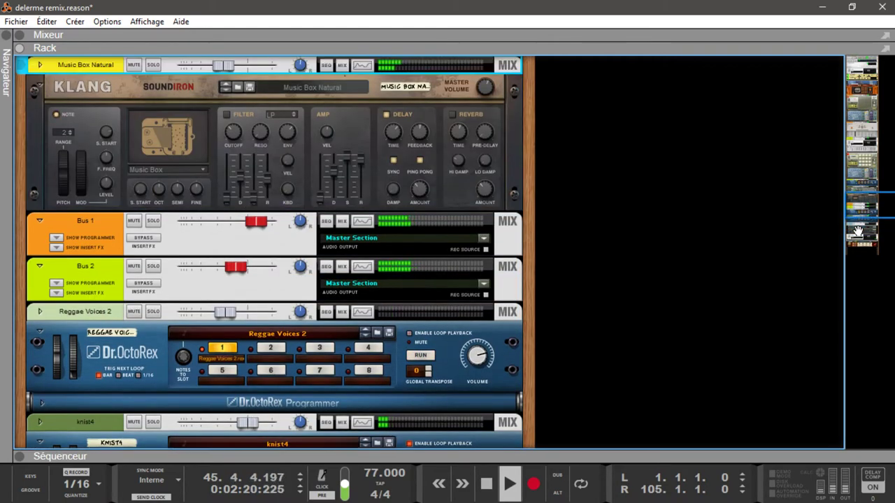
{"action": "key", "text": "Up"}
{"action": "key", "text": "Up"}
{"action": "key", "text": "Up"}
{"action": "key", "text": "Up"}
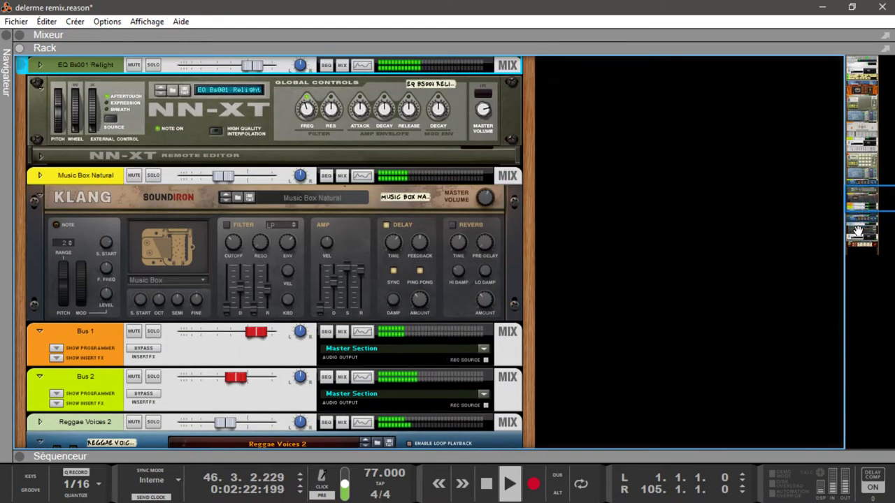
{"action": "key", "text": "Up"}
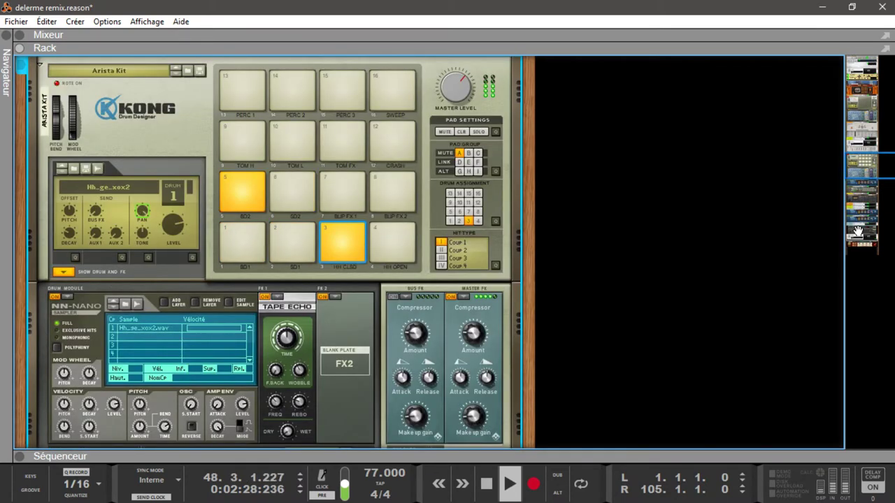
{"action": "key", "text": "Up"}
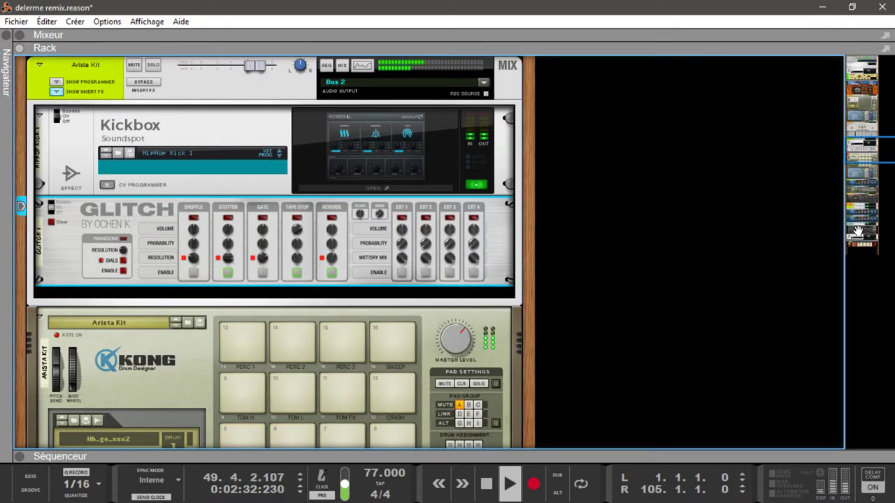
Return to the sequencer and examine the tracks from Glitch 1 down to Music Box Natural
{"action": "key", "text": "F7"}
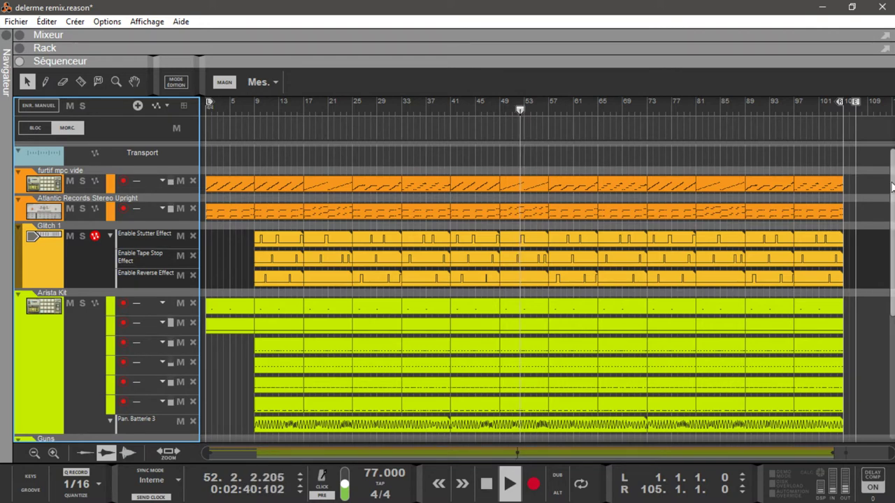
{"action": "scroll", "coordinate": [892, 185], "scroll_direction": "down", "scroll_amount": 4}
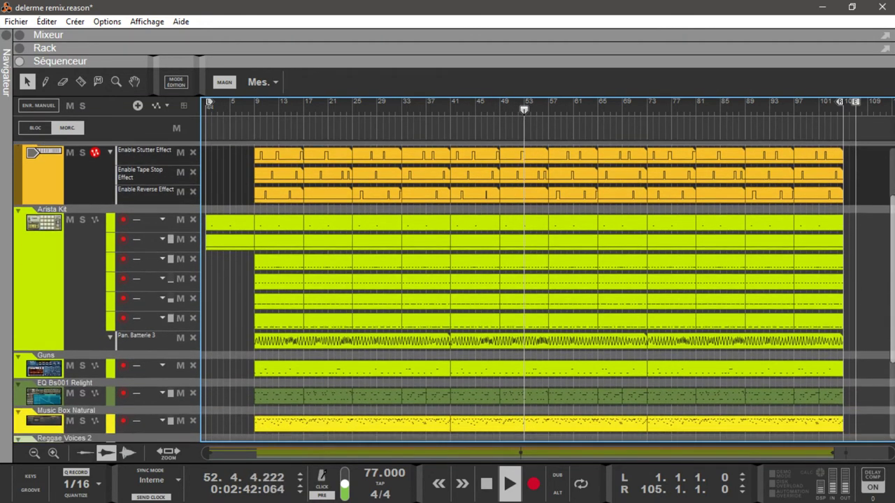
Examine the remaining sequencer tracks, from the Arista Kit down to Reggae Voices 2, knist4 and 23 Violins Detache 2 Sec
{"action": "scroll", "coordinate": [891, 186], "scroll_direction": "down", "scroll_amount": 1}
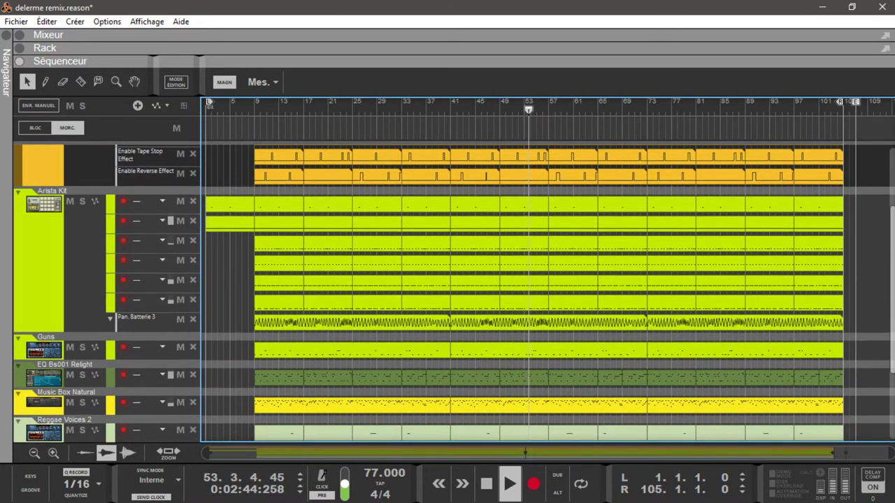
{"action": "scroll", "coordinate": [892, 185], "scroll_direction": "down", "scroll_amount": 3}
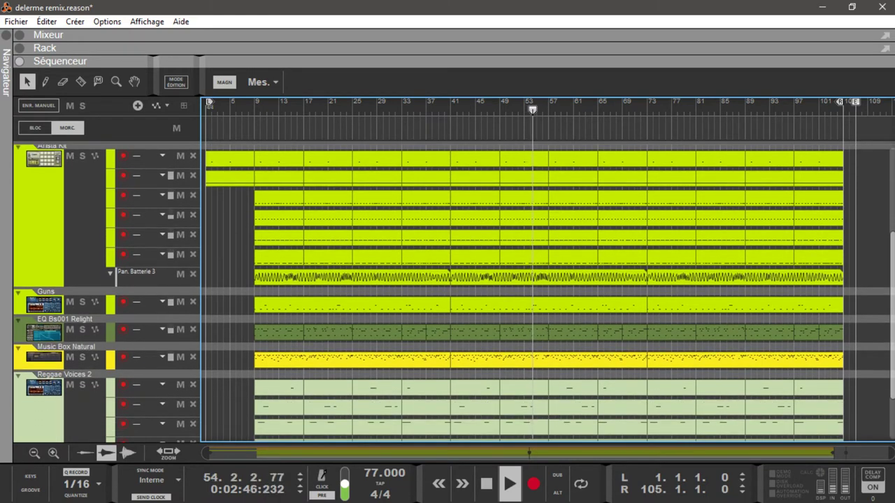
{"action": "scroll", "coordinate": [891, 186], "scroll_direction": "down", "scroll_amount": 3}
{"action": "scroll", "coordinate": [891, 185], "scroll_direction": "down", "scroll_amount": 1}
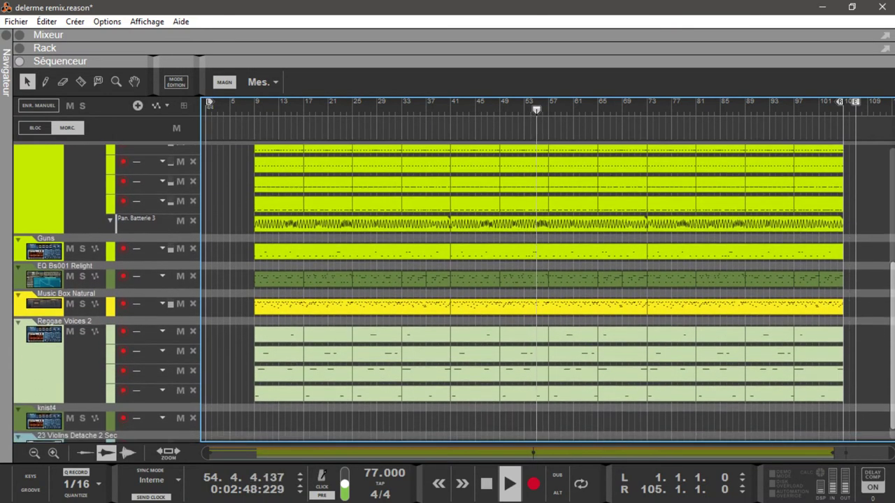
{"action": "scroll", "coordinate": [892, 185], "scroll_direction": "down", "scroll_amount": 1}
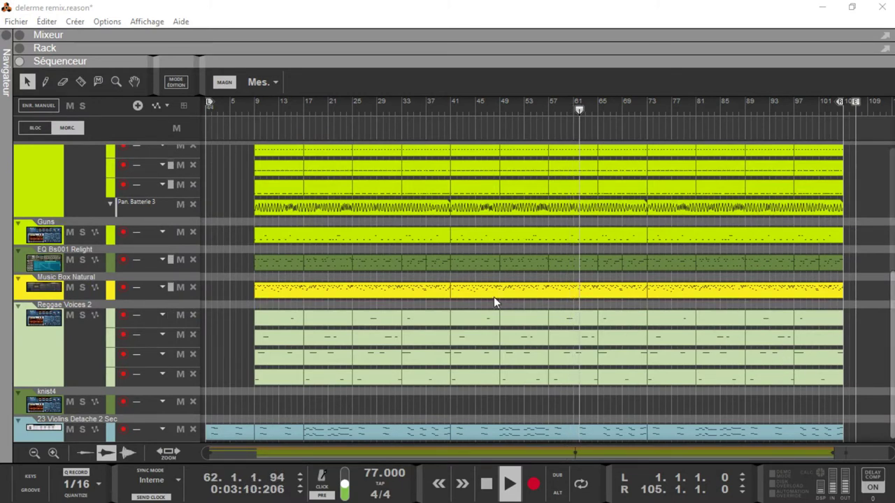
Return to the rack and examine the devices from the Arista Kit drum machine up to the furtif mpc vide Kong
{"action": "left_click", "coordinate": [525, 36]}
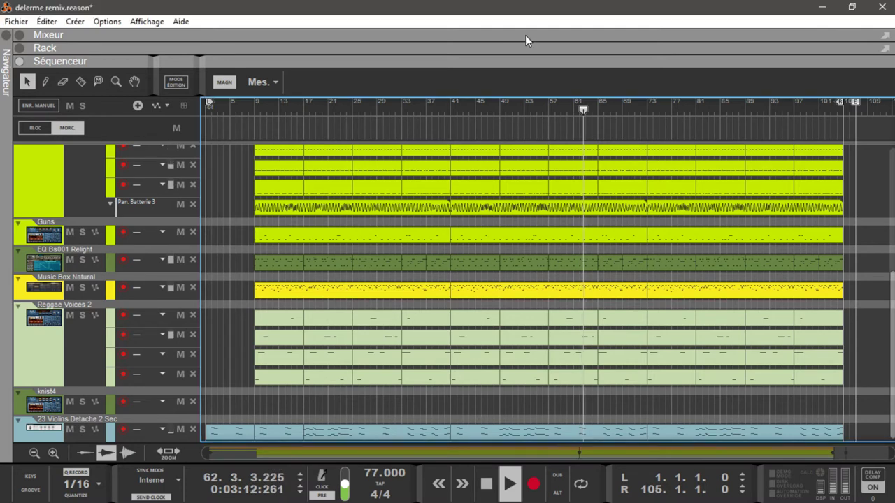
{"action": "key", "text": "F6"}
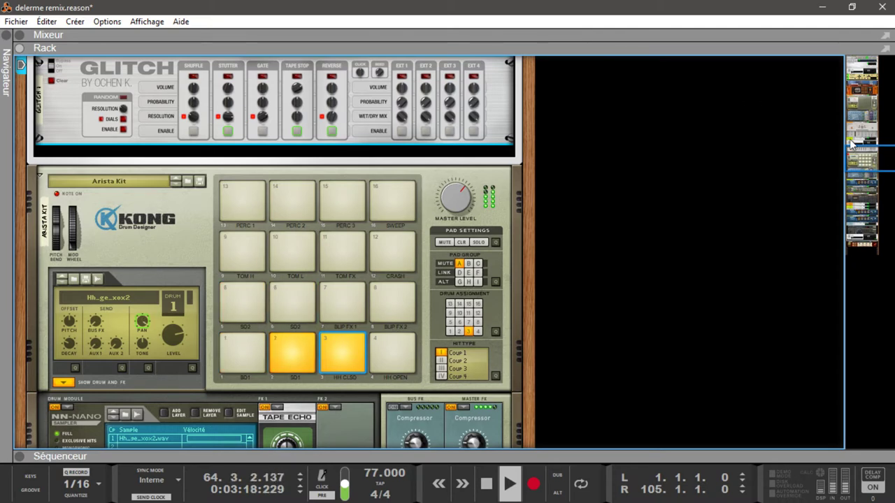
{"action": "left_click_drag", "start_coordinate": [853, 152], "coordinate": [847, 105]}
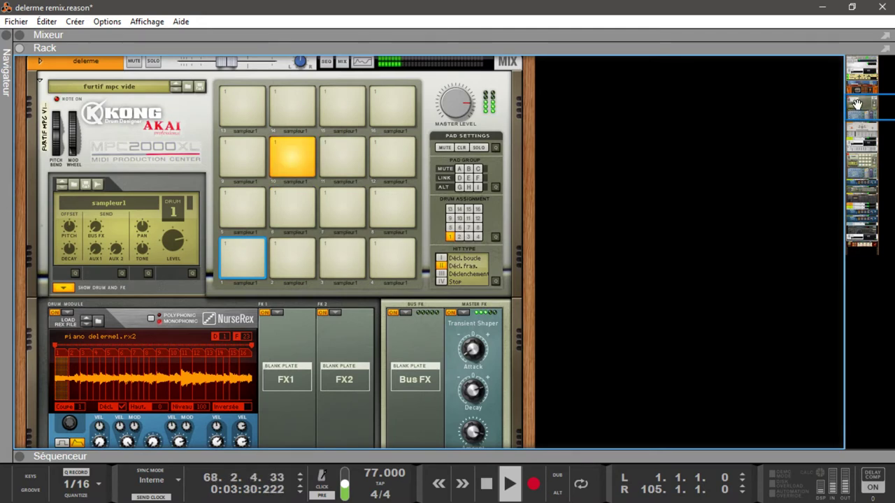
Show the mixer to review the channel and bus levels, and switch back to the sequencer's track arrangement
{"action": "key", "text": "F5"}
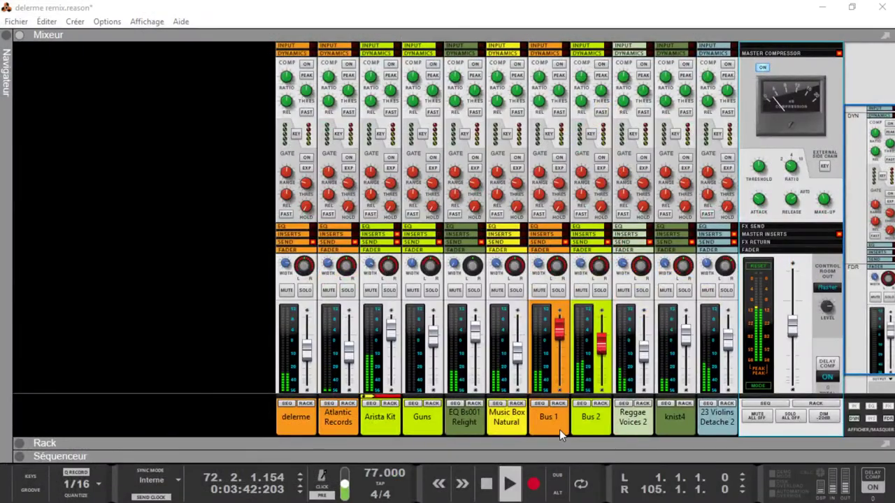
{"action": "left_click", "coordinate": [559, 429]}
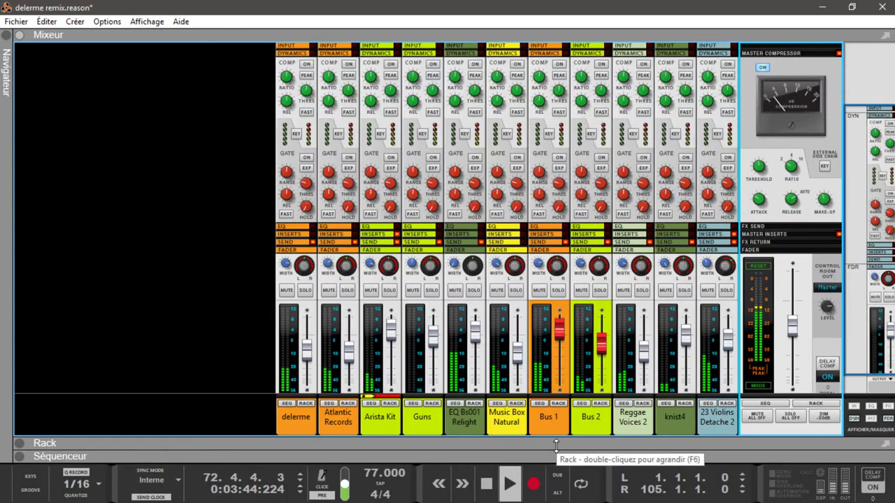
{"action": "key", "text": "F7"}
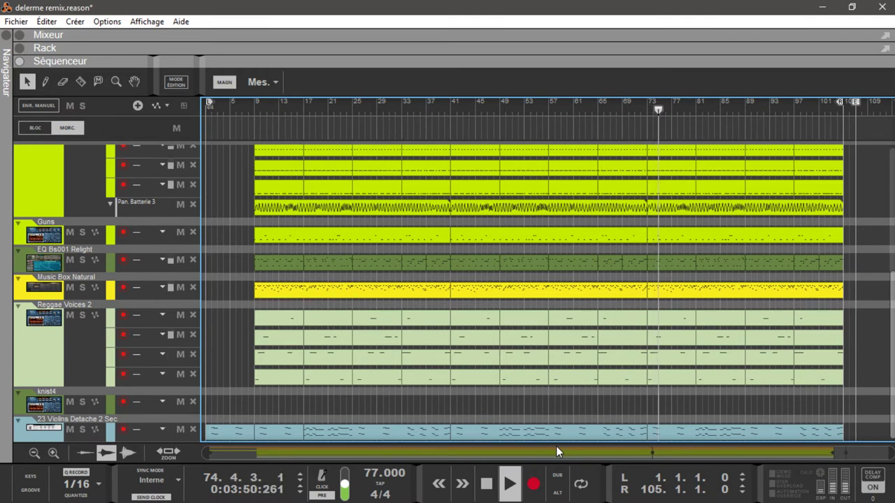
In the rack's master section, open the Overtone plugin with the Tropical House patch to examine its EQ settings, and close its window
{"action": "key", "text": "F6"}
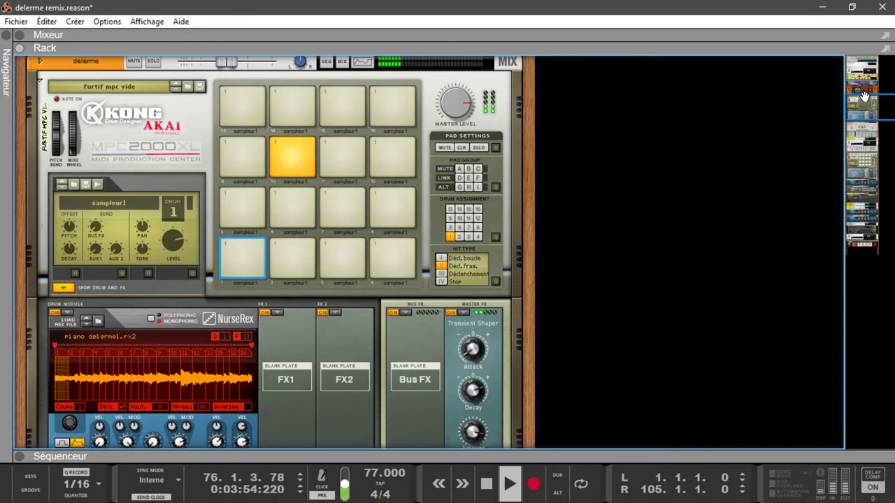
{"action": "left_click_drag", "start_coordinate": [864, 97], "coordinate": [865, 76]}
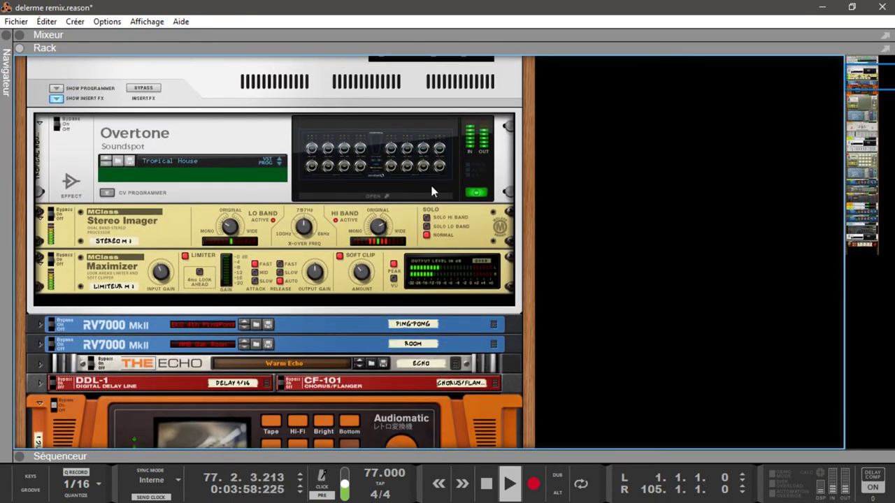
{"action": "left_click", "coordinate": [412, 195]}
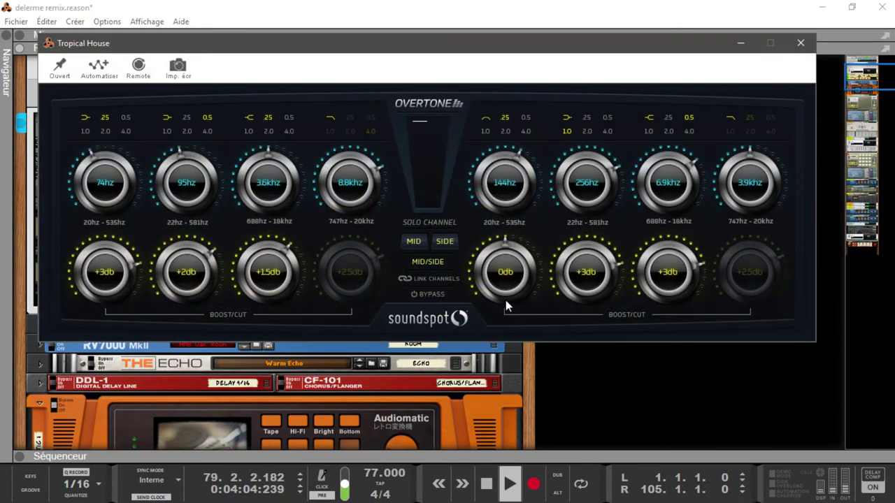
{"action": "left_click", "coordinate": [800, 43]}
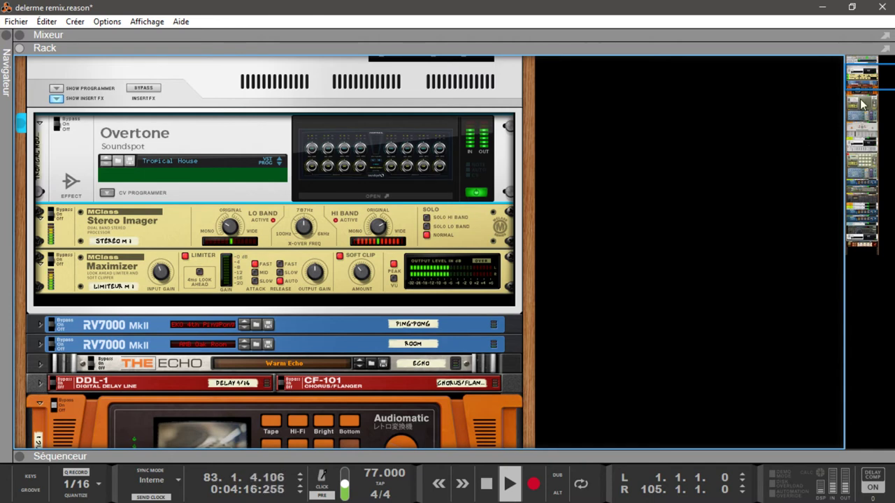
Examine the Radical Piano, the Audiomatic and the master section's insert and send effects in the rack
{"action": "left_click_drag", "start_coordinate": [875, 78], "coordinate": [889, 133]}
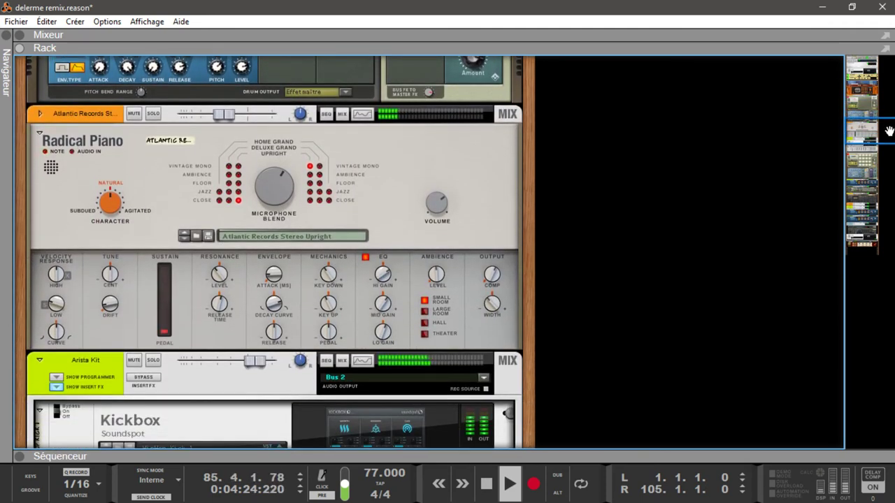
{"action": "scroll", "coordinate": [889, 131], "scroll_direction": "up", "scroll_amount": 10}
{"action": "key", "text": "Down"}
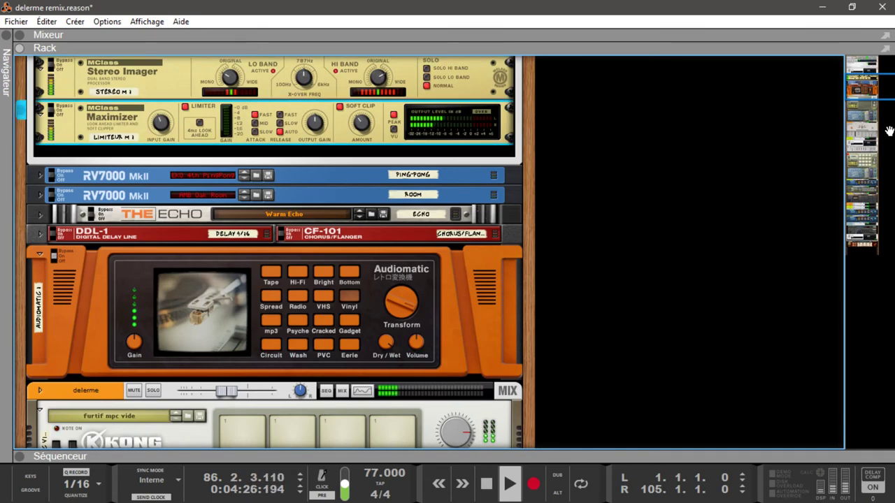
{"action": "scroll", "coordinate": [890, 131], "scroll_direction": "up", "scroll_amount": 5}
{"action": "key", "text": "Down"}
{"action": "key", "text": "Down"}
{"action": "key", "text": "Down"}
{"action": "key", "text": "Down"}
{"action": "key", "text": "Down"}
{"action": "key", "text": "Down"}
{"action": "key", "text": "Down"}
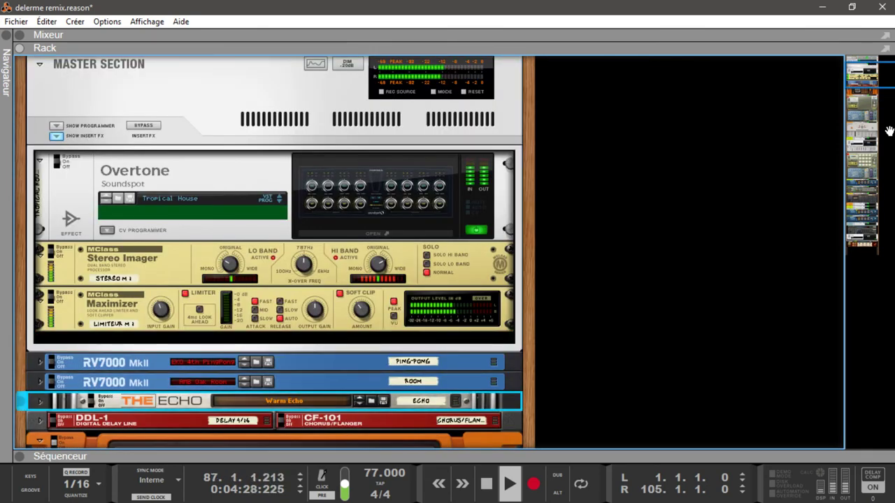
Step down the rack from The Echo through the furtif mpc vide Kong to the Arista Kit channel with its Kickbox and Glitch effects
{"action": "key", "text": "Down"}
{"action": "key", "text": "Down"}
{"action": "key", "text": "Down"}
{"action": "key", "text": "Down"}
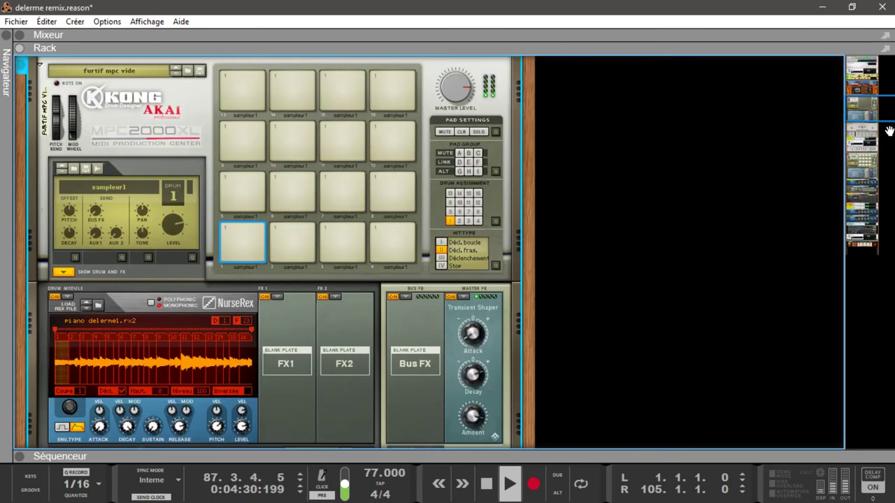
{"action": "key", "text": "Down"}
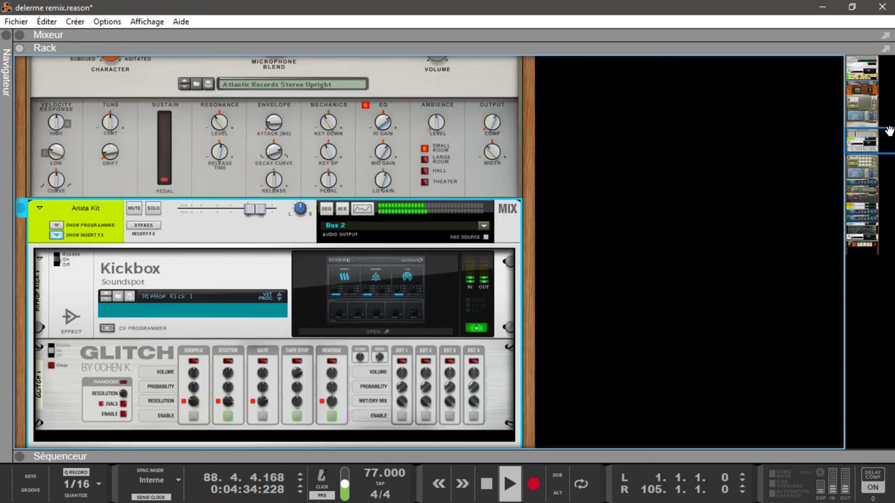
Show the rack and sequencer together and select the Arista Kit track to display its Kong device
{"action": "key", "text": "F7"}
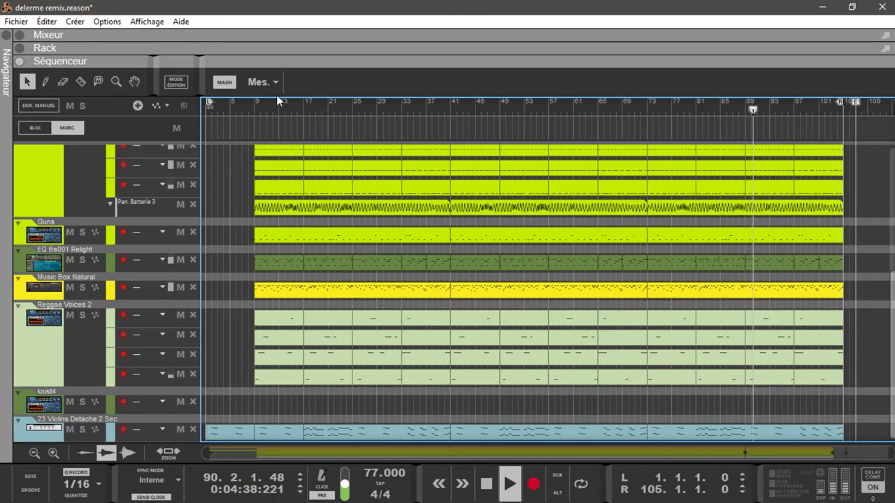
{"action": "left_click", "coordinate": [19, 49]}
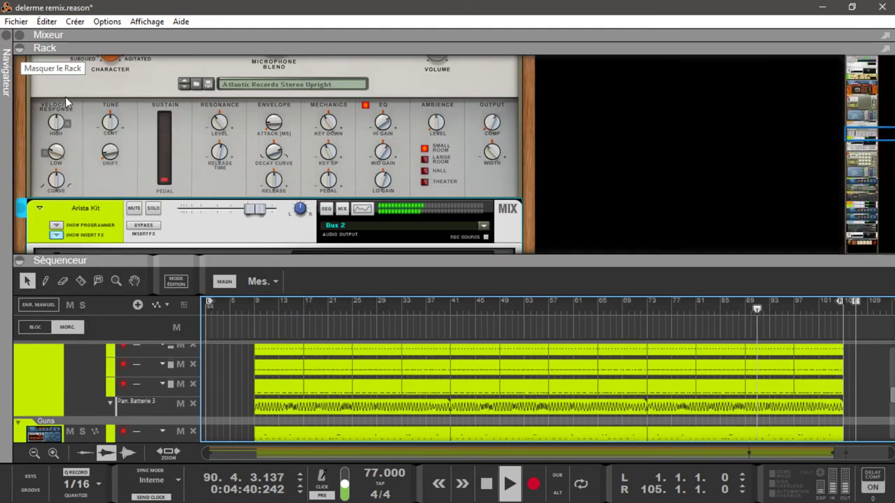
{"action": "left_click", "coordinate": [52, 376]}
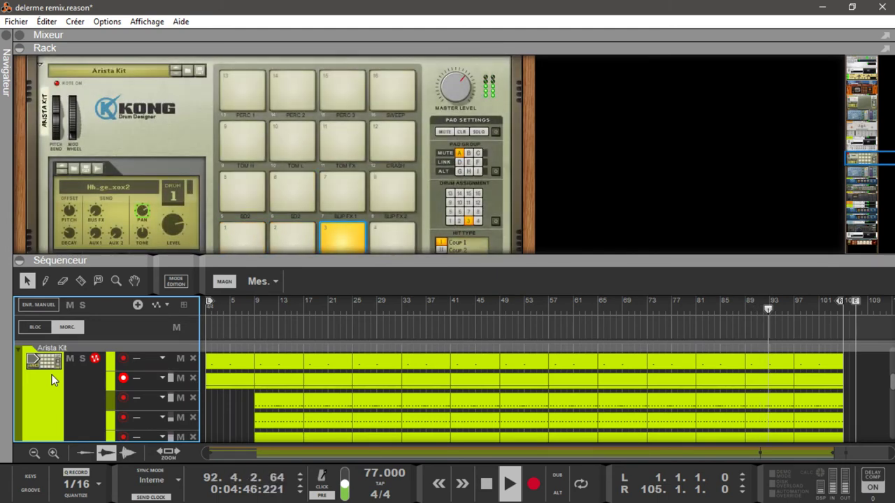
Step through the tracks from Guns to 23 Violins Detache 2 Sec, examining their rack devices and the Gain, Trance Gate and AutoPan effects
{"action": "key", "text": "Down"}
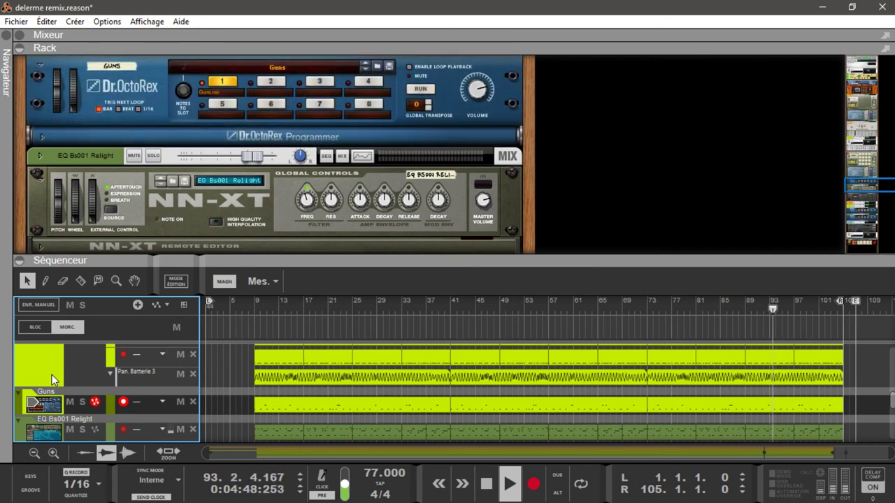
{"action": "key", "text": "Down"}
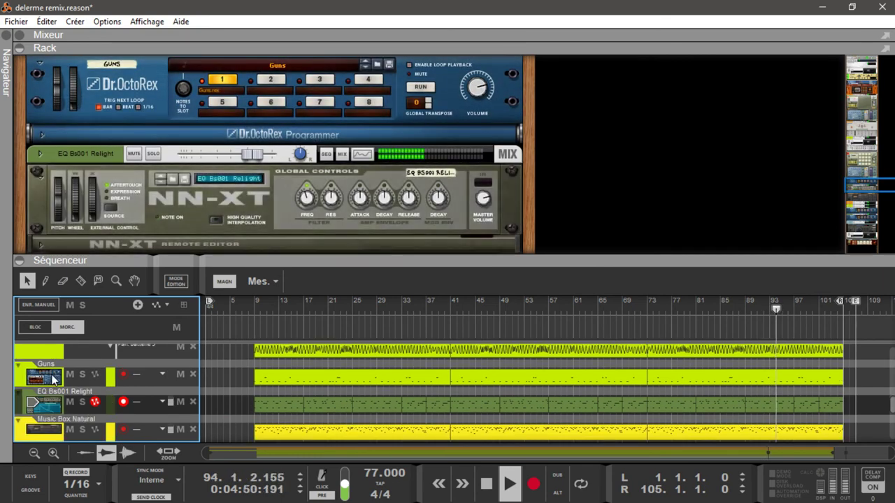
{"action": "key", "text": "Down"}
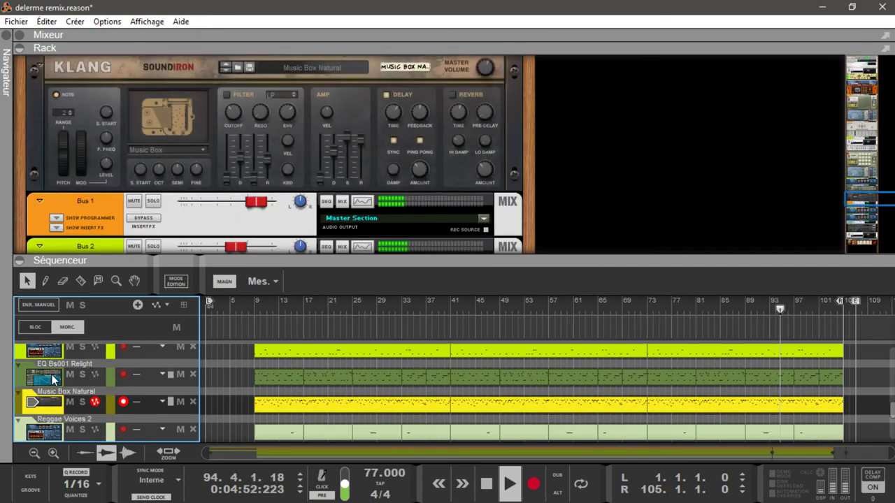
{"action": "key", "text": "Down"}
{"action": "key", "text": "Down"}
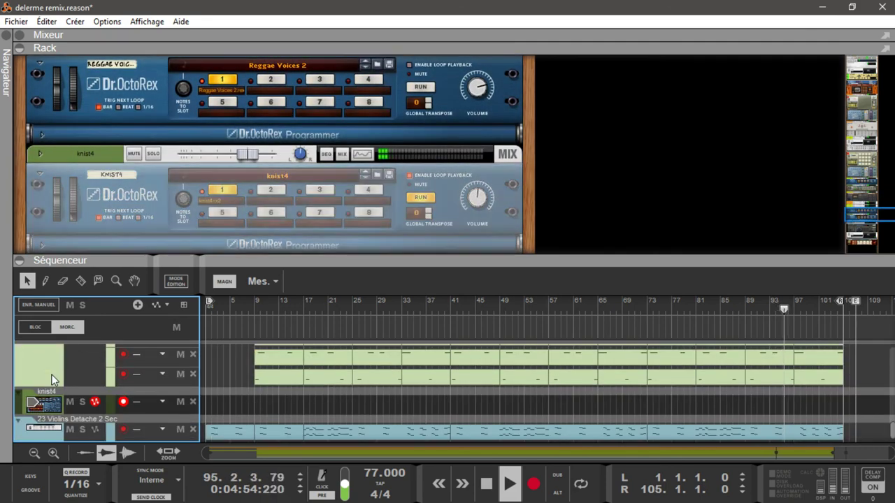
{"action": "key", "text": "Down"}
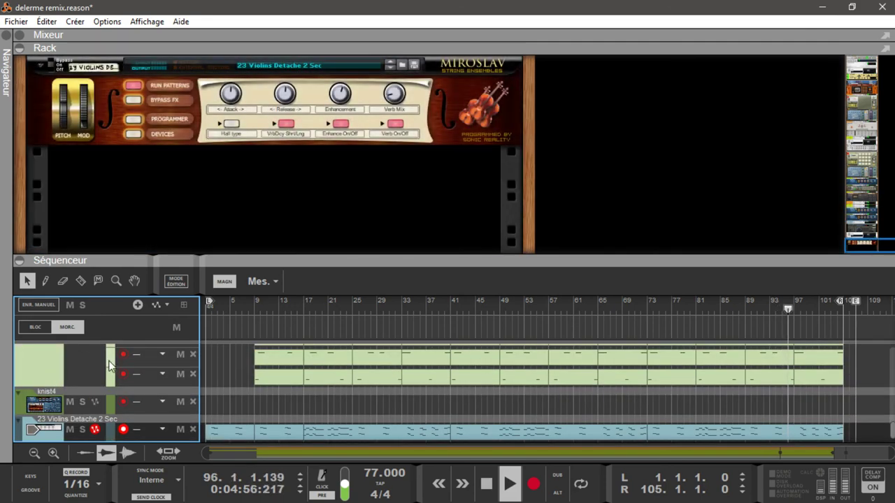
{"action": "left_click_drag", "start_coordinate": [872, 250], "coordinate": [876, 229]}
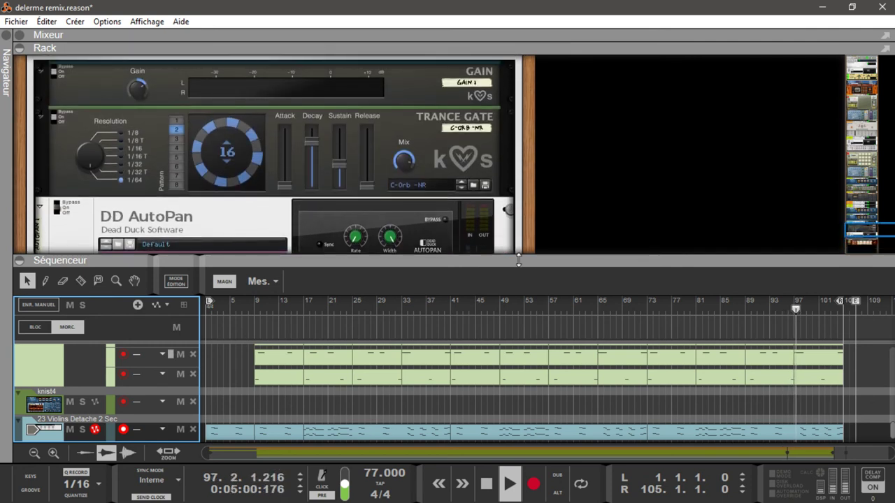